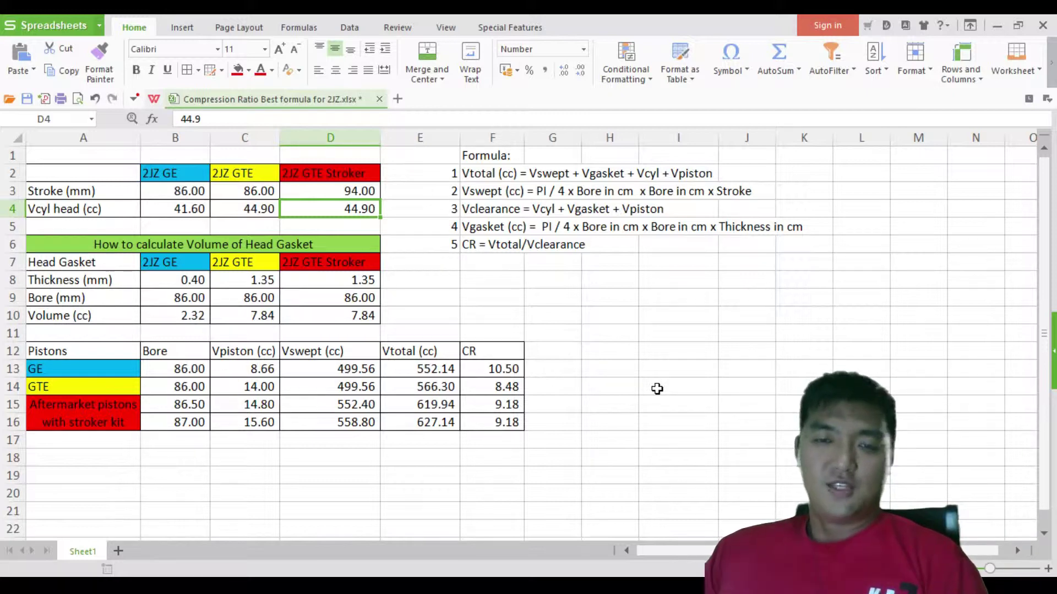
Review the Vtotal, Vswept, Vclearance and Vgasket formula notes alongside the GE head and 8.66 piston volumes
left_click(492, 175)
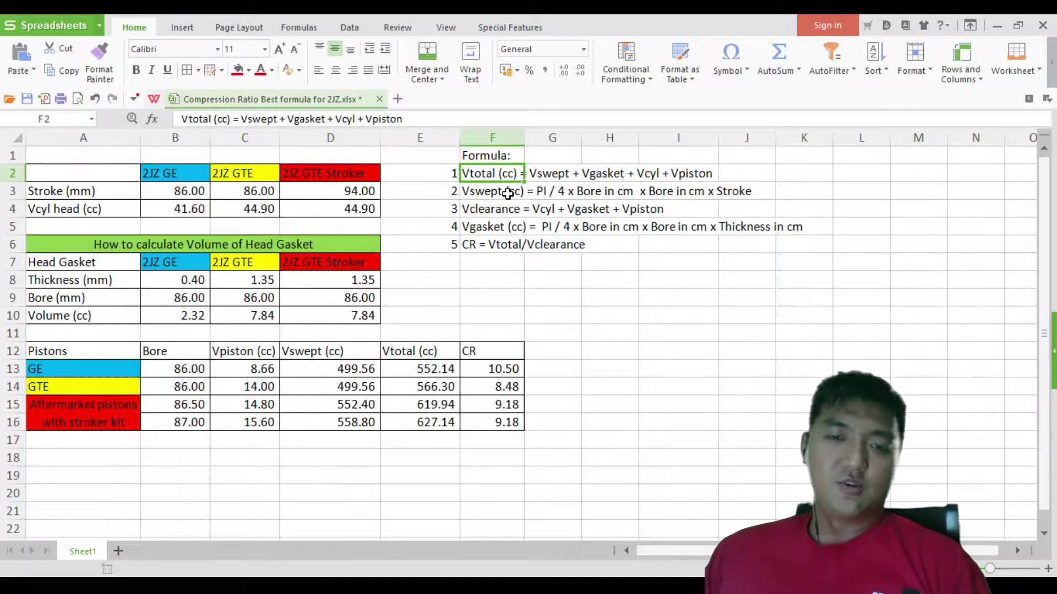
left_click(506, 191)
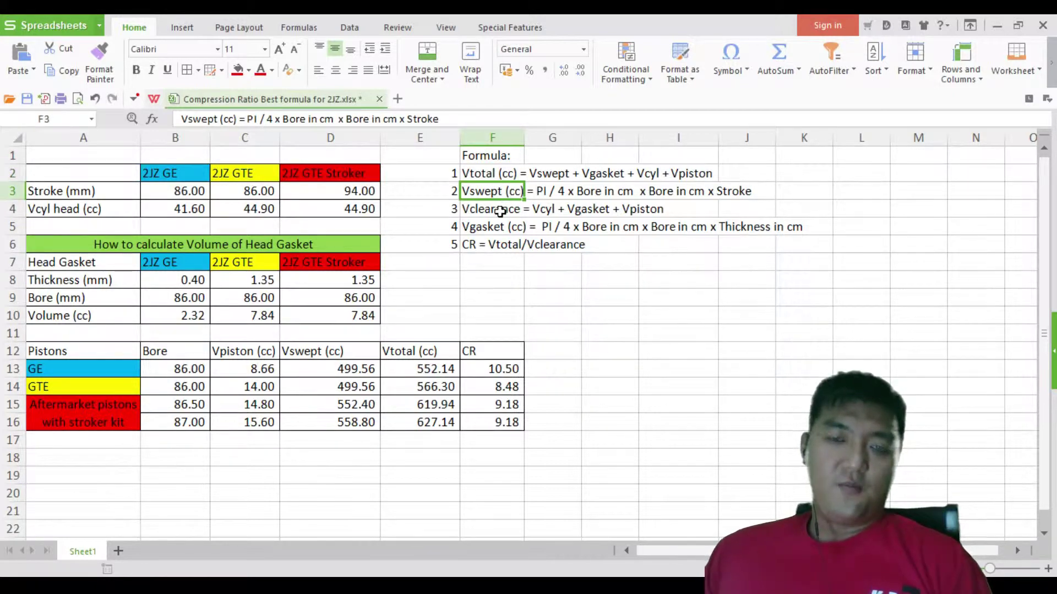
left_click(498, 209)
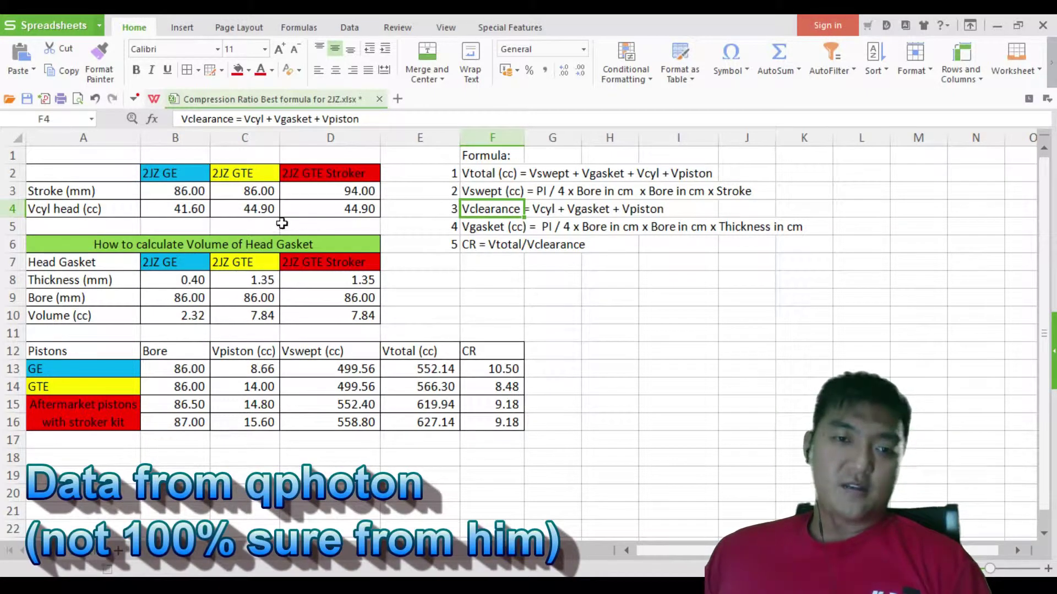
left_click(194, 210)
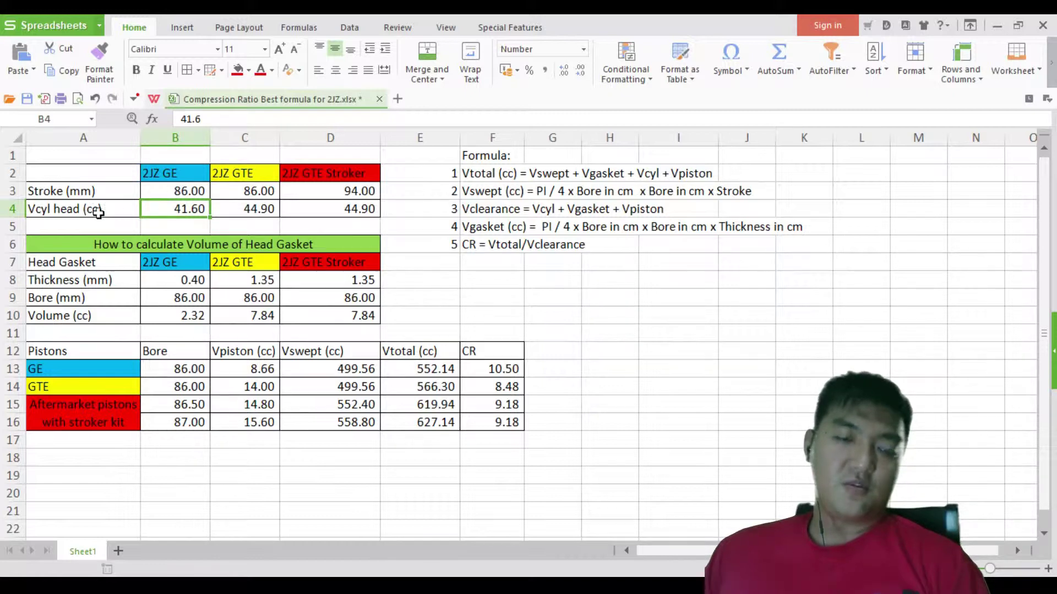
left_click(267, 369)
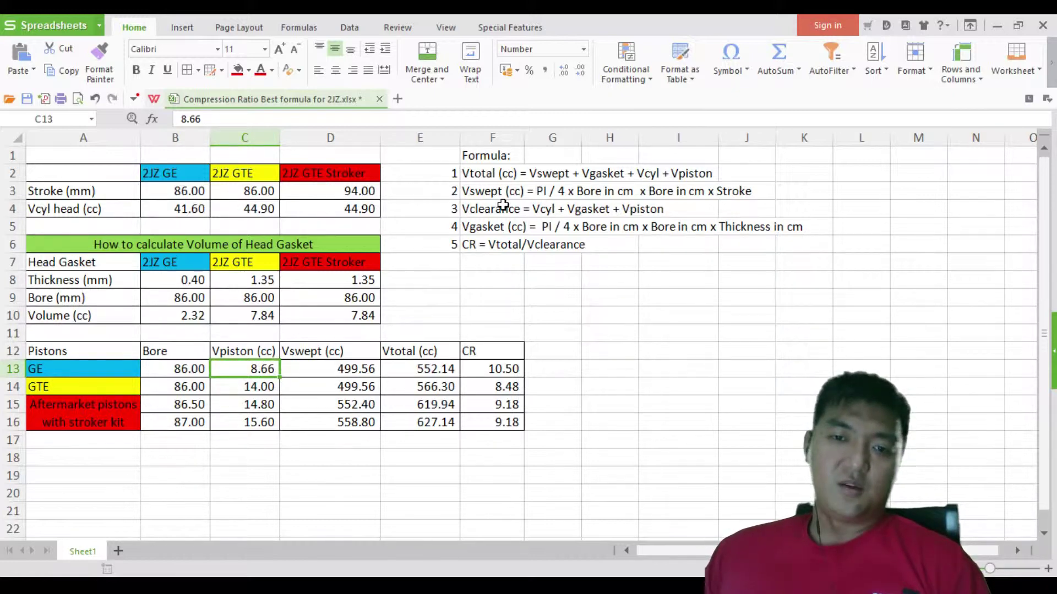
left_click(498, 228)
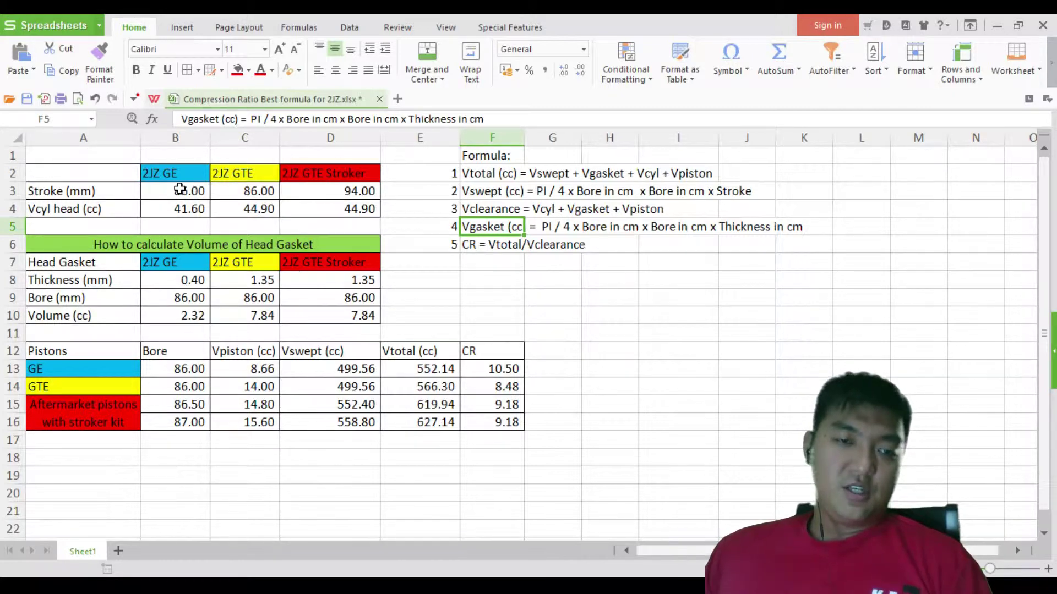
Check the 2JZ GE stroke, head volume and 0.40 gasket thickness, and its B10 gasket-volume formula
left_click_drag(180, 190, 187, 212)
left_click(194, 190)
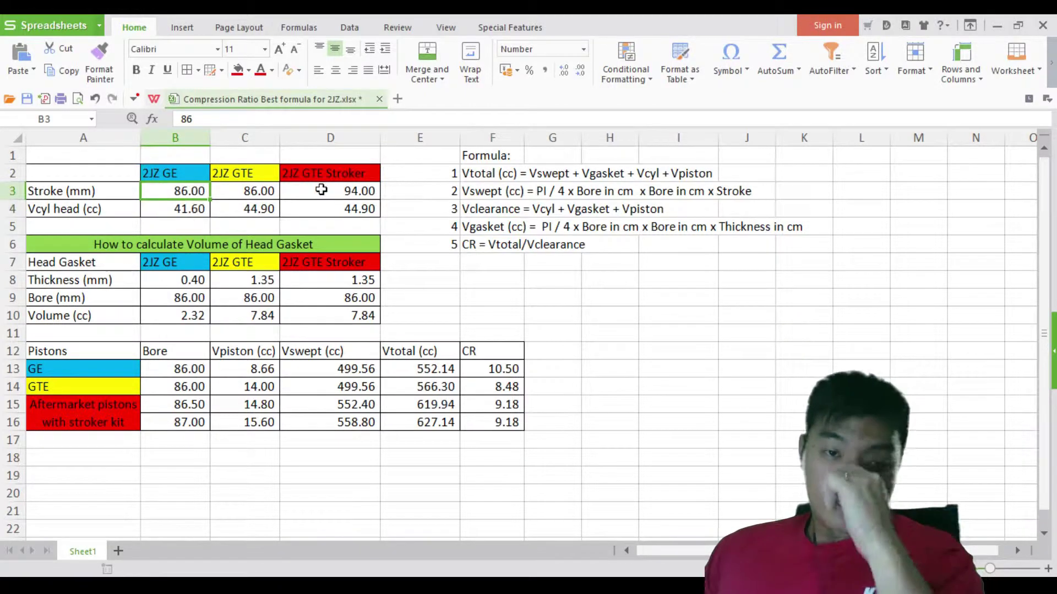
left_click(199, 209)
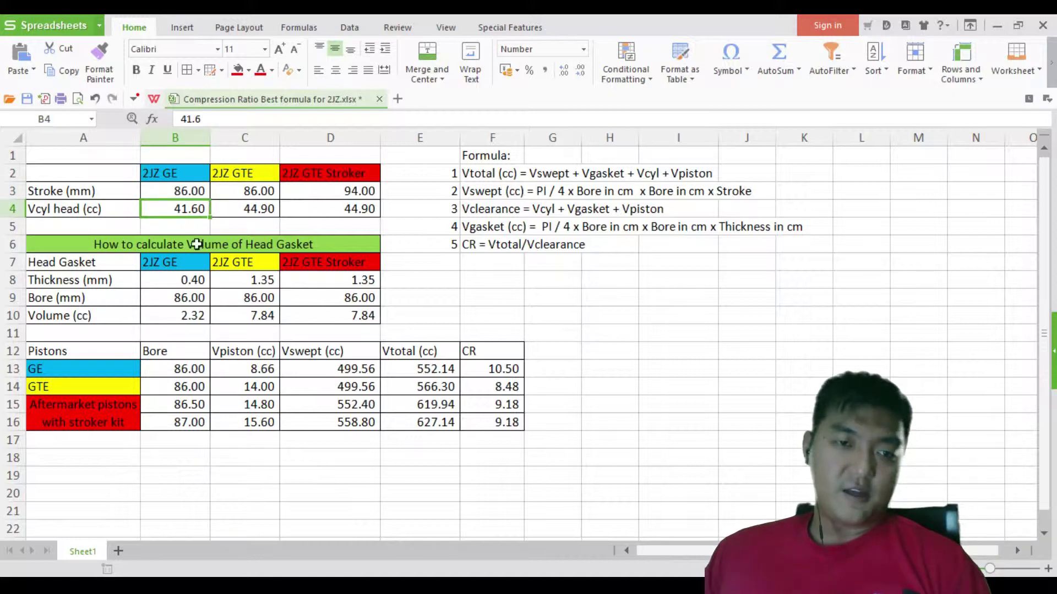
left_click(205, 280)
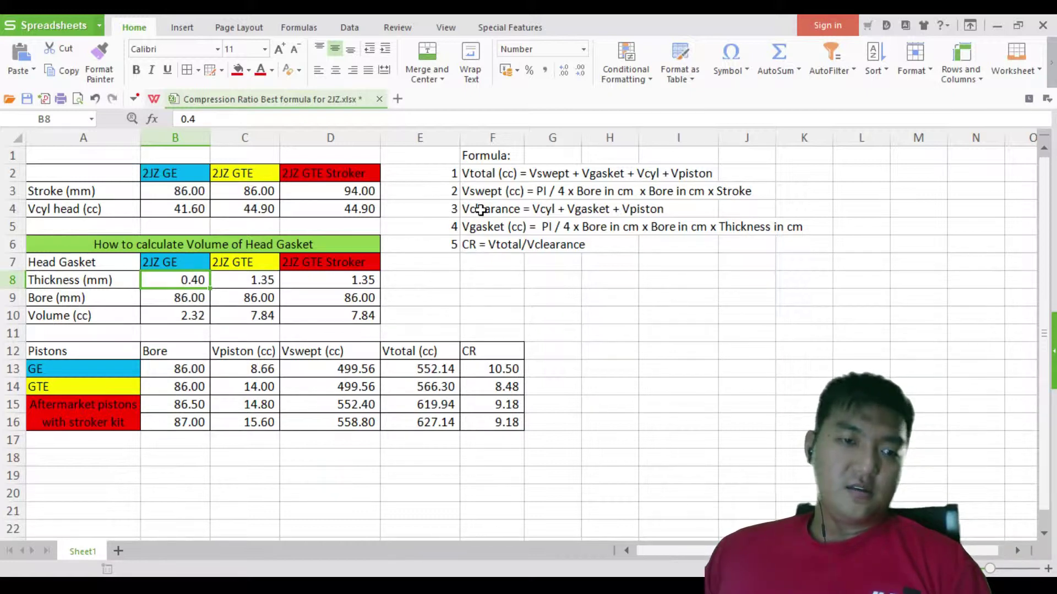
left_click(488, 229)
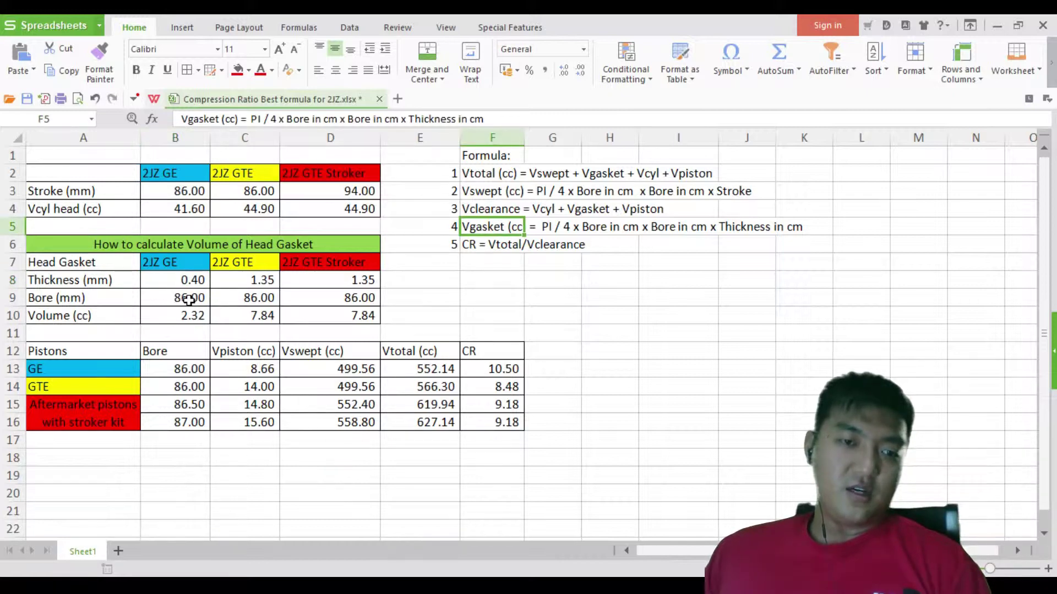
left_click(193, 317)
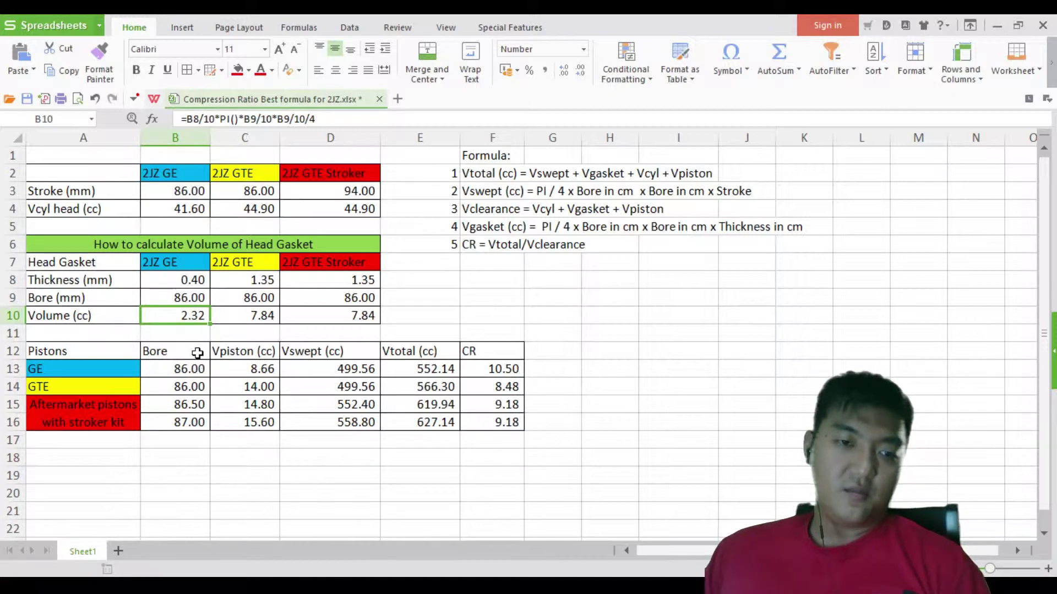
left_click(259, 373)
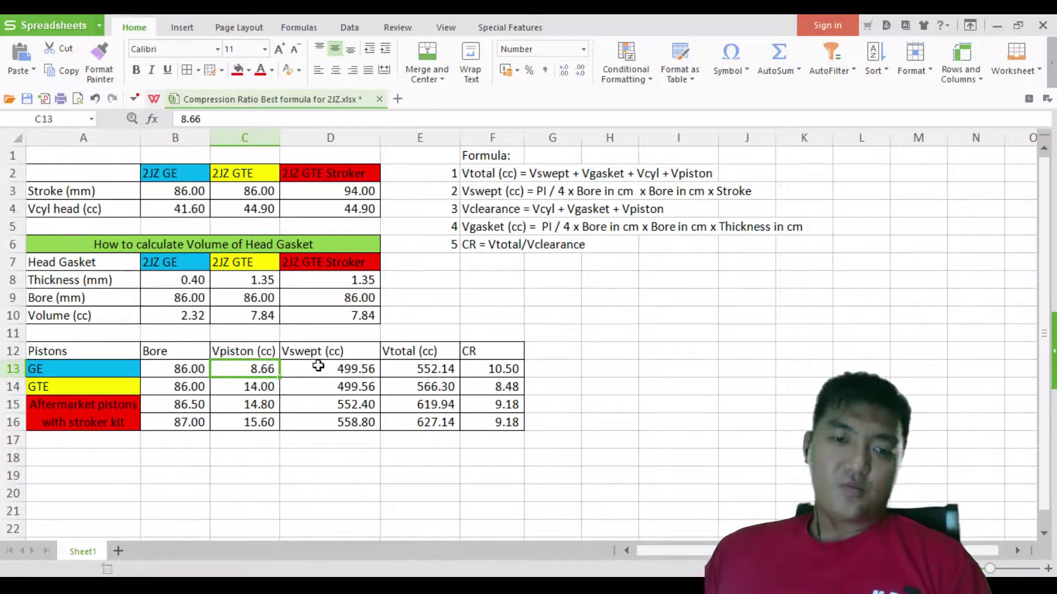
Inspect the GE swept volume, total volume and compression-ratio formulas in D13 through F13
left_click(343, 368)
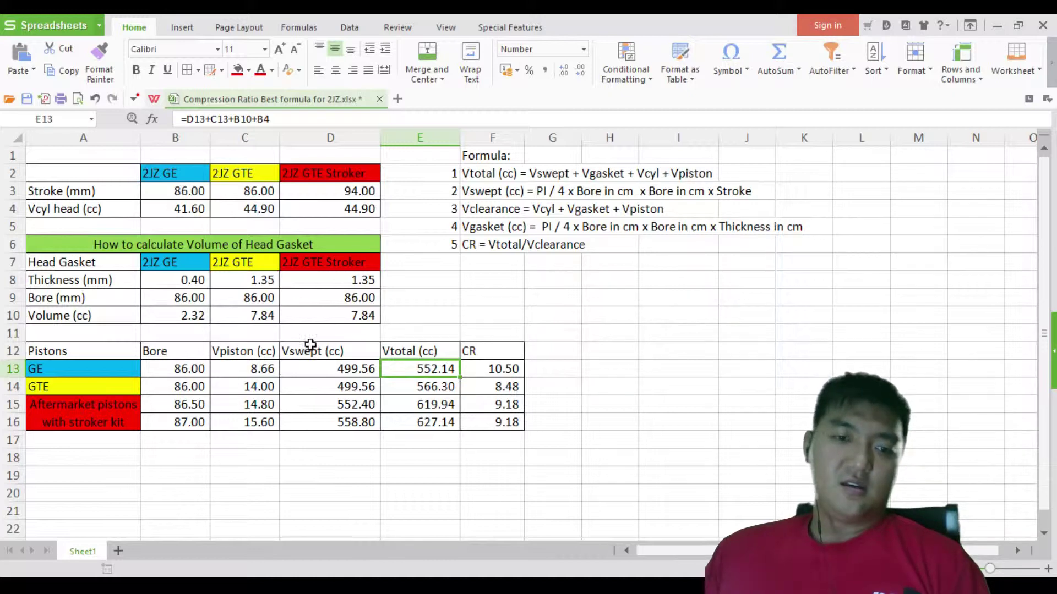
left_click(254, 368)
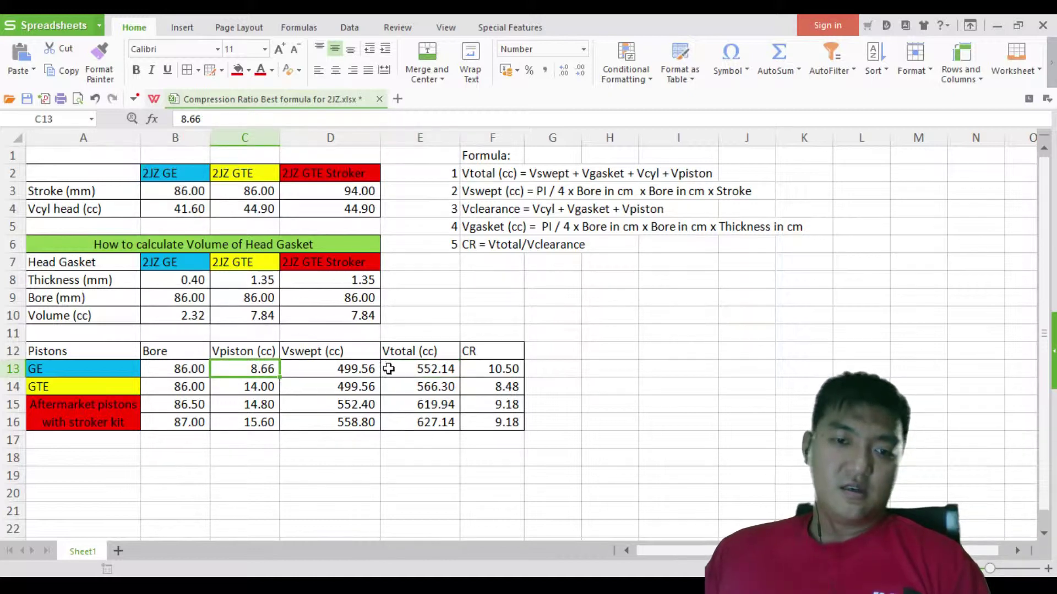
double_click(433, 368)
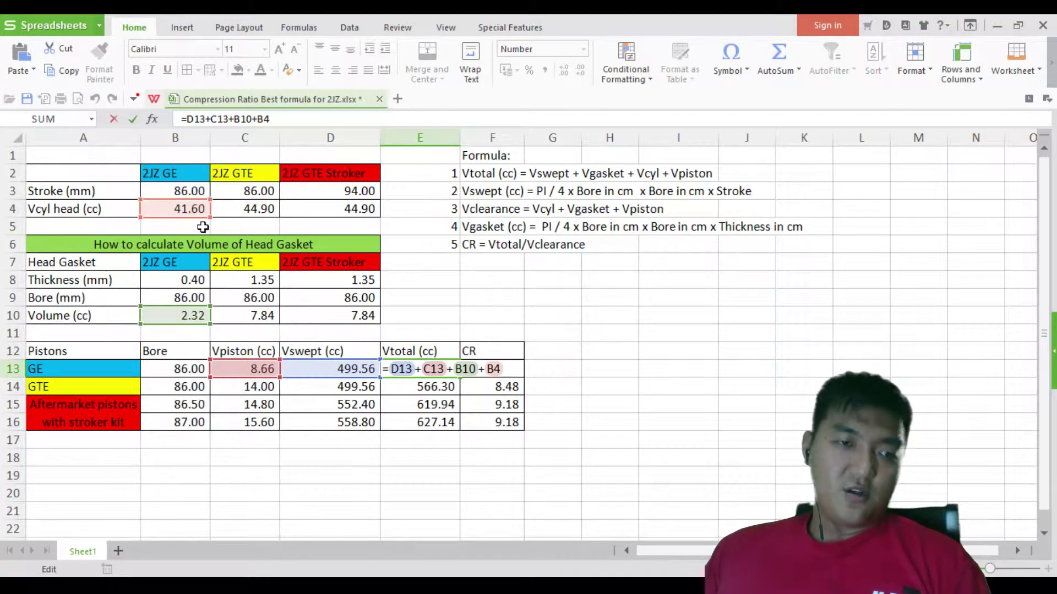
key("Return")
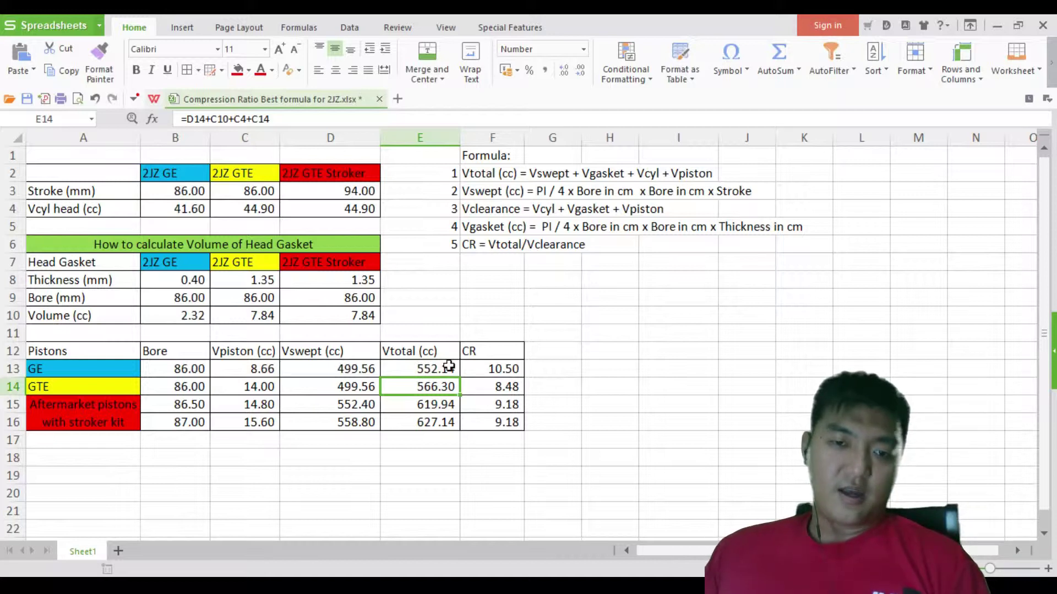
left_click(494, 367)
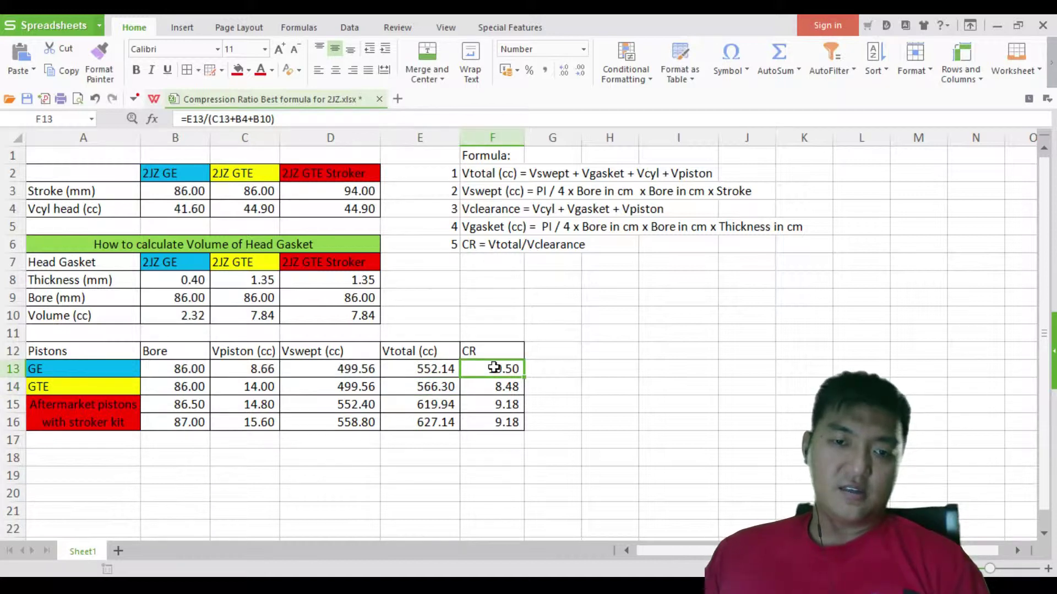
double_click(494, 367)
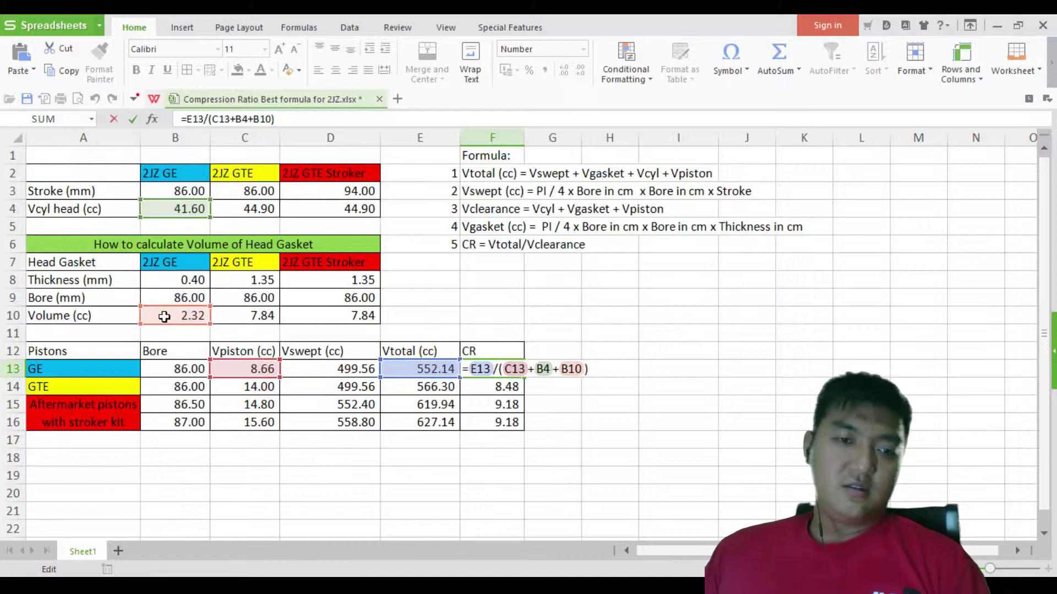
left_click(520, 388)
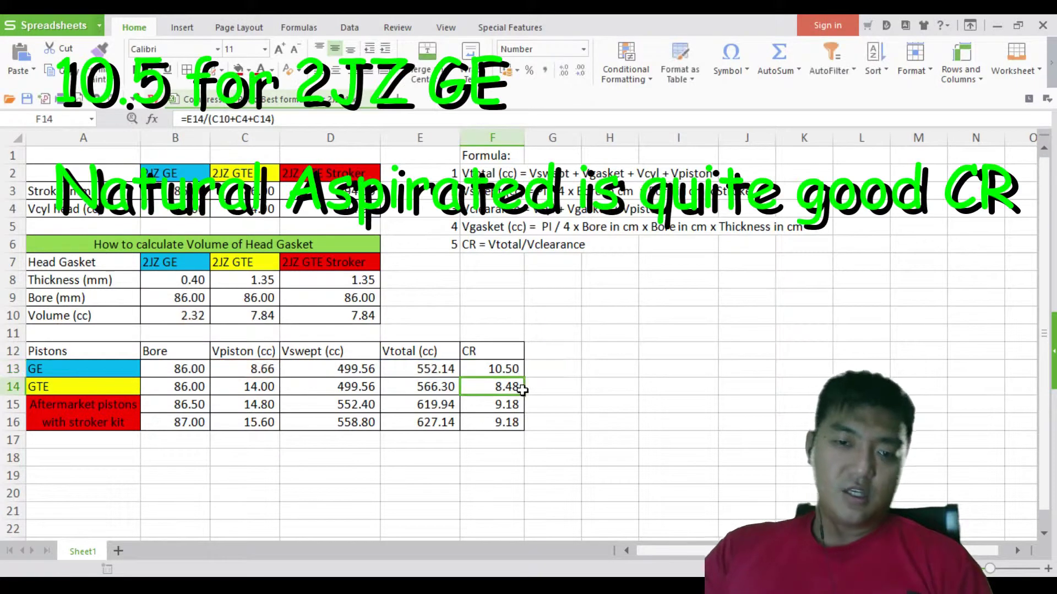
left_click(517, 373)
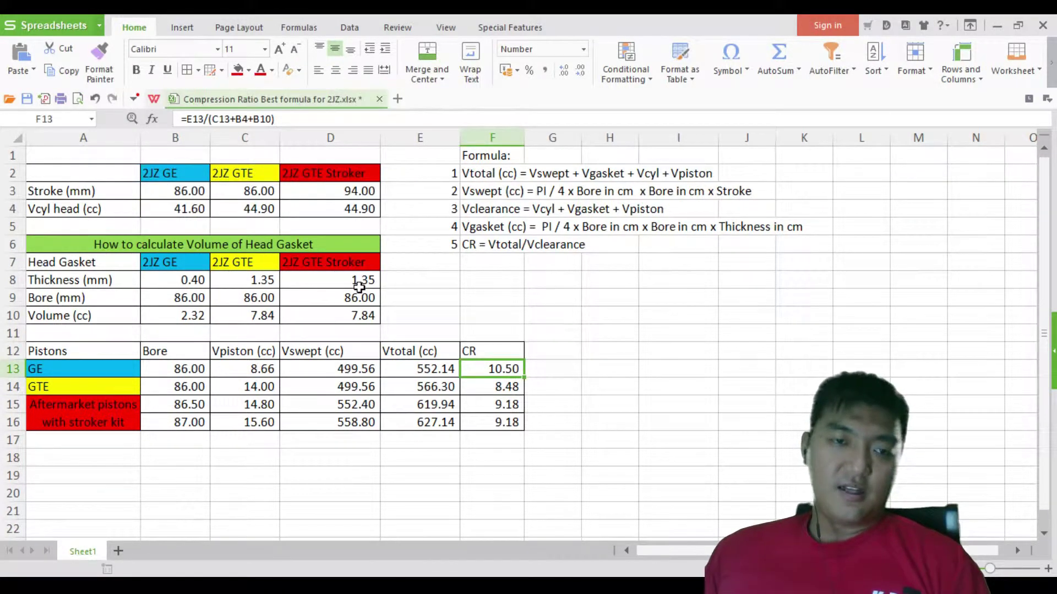
Check the GTE column: stroke 86, head volume 44.9, gasket 1.35, and its volume and CR formulas
left_click(269, 191)
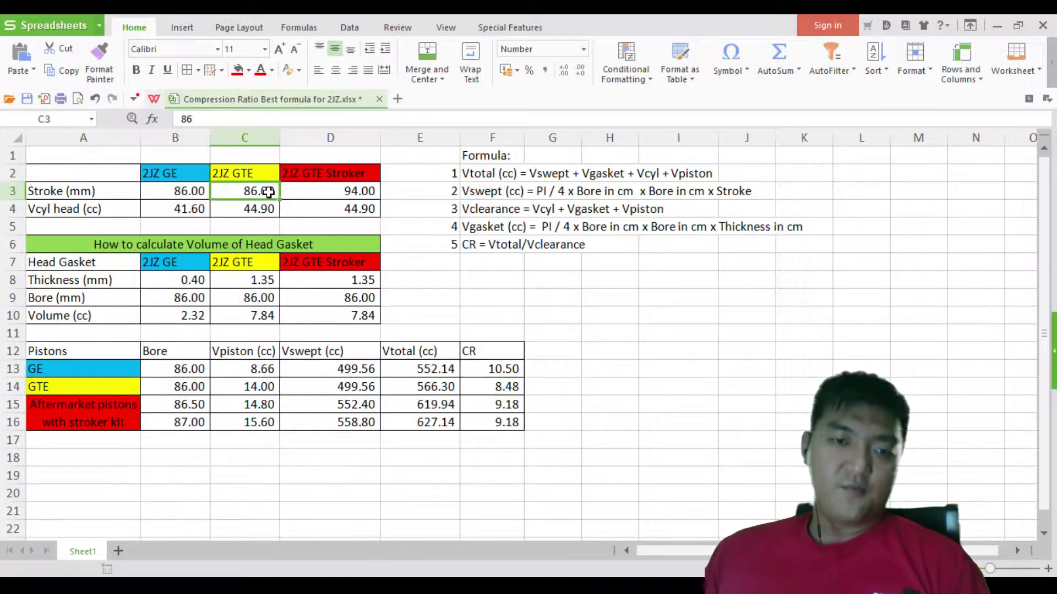
left_click(258, 209)
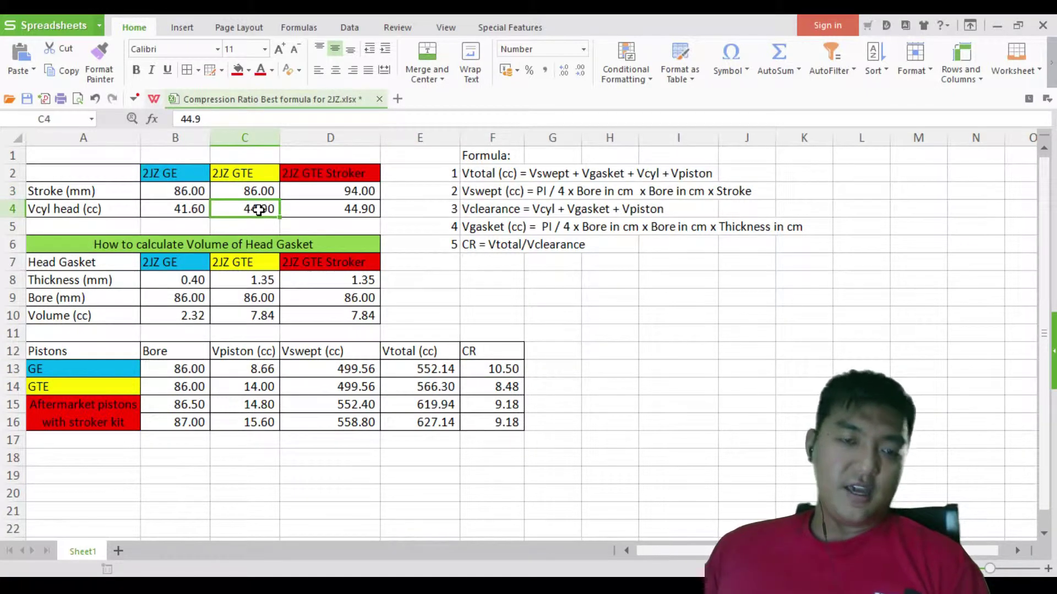
left_click(266, 281)
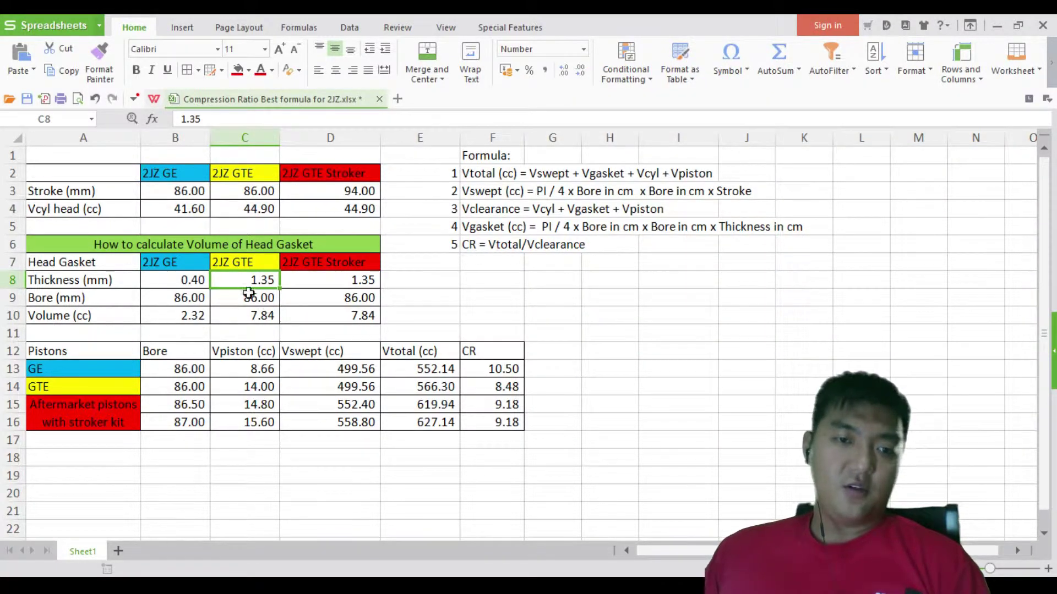
left_click(256, 317)
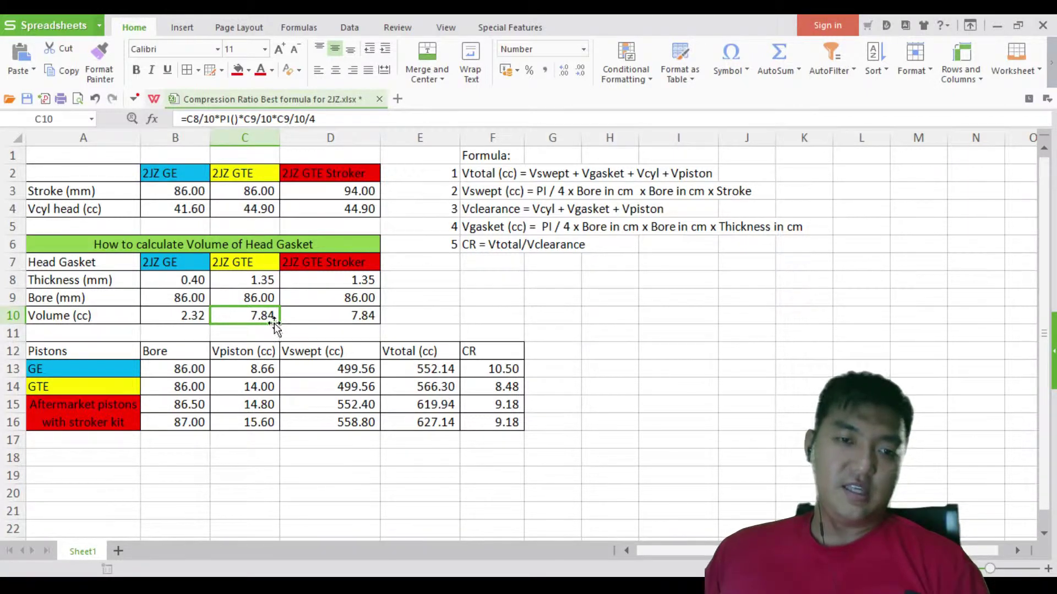
key("Down")
key("Down")
key("Down")
key("Down")
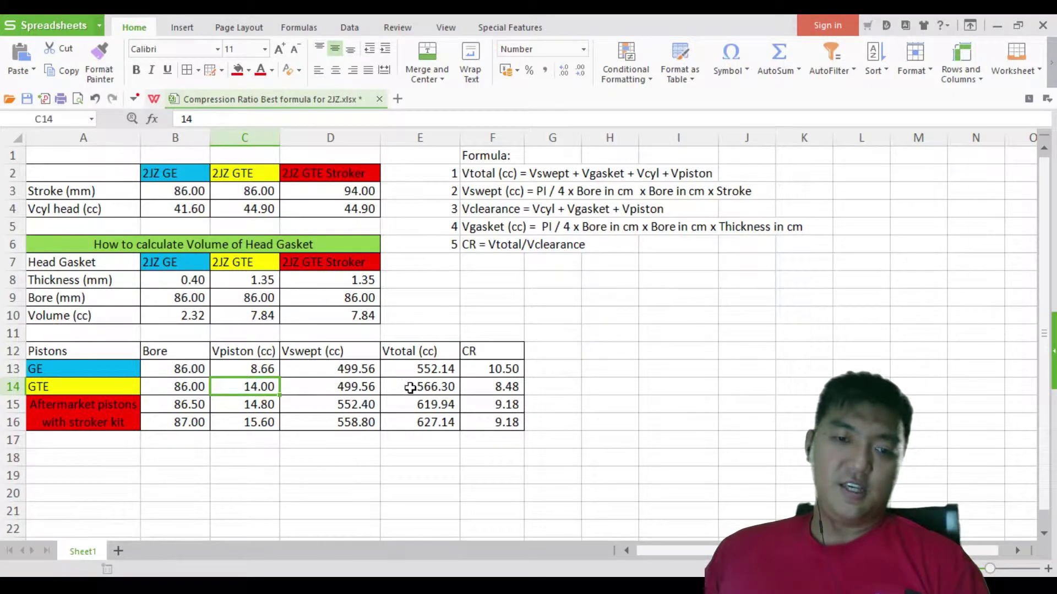
left_click(447, 388)
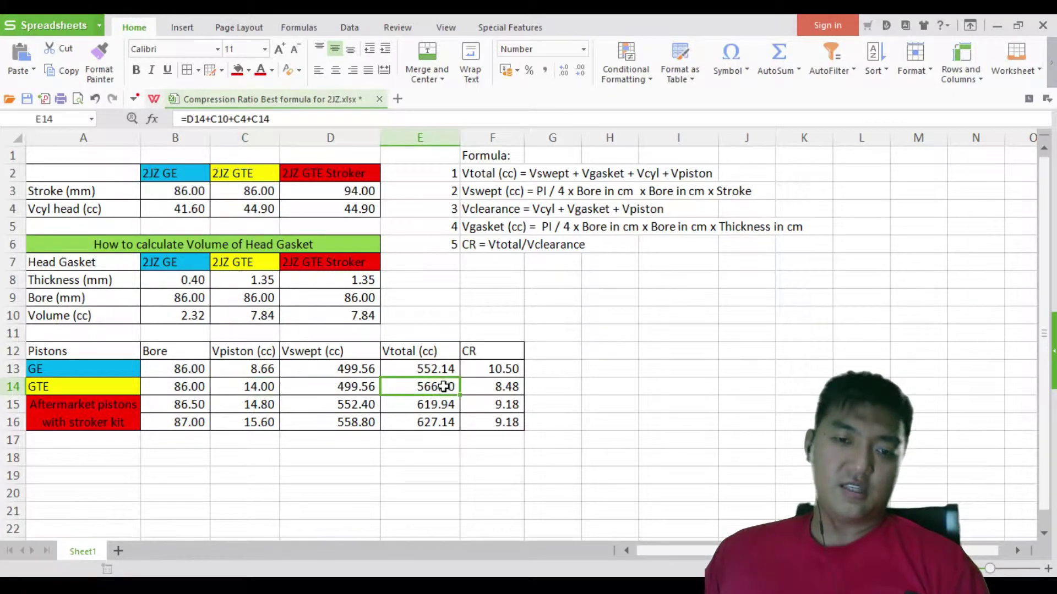
left_click(504, 391)
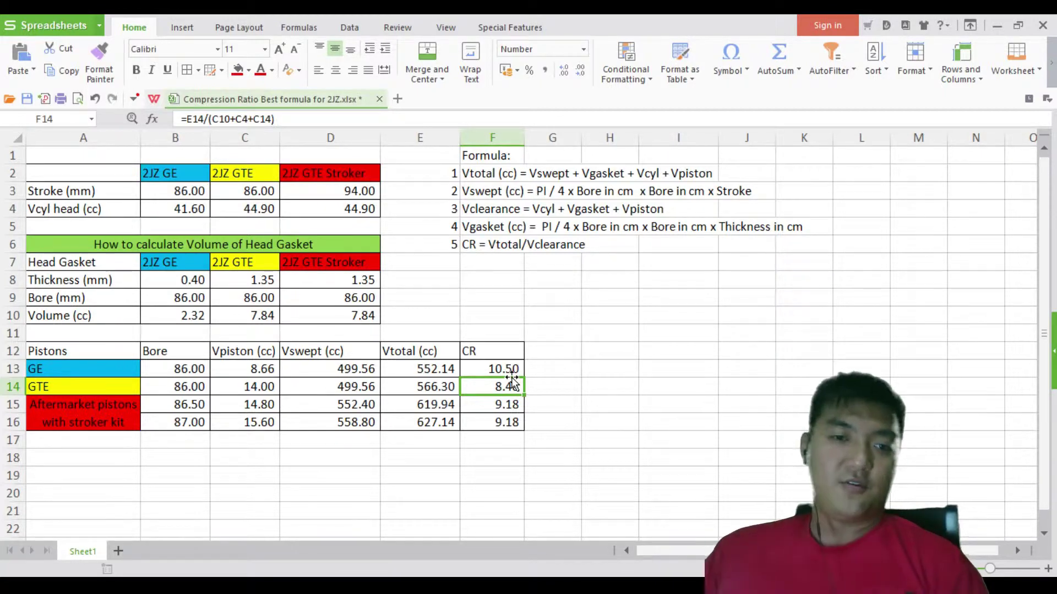
Review the stroker's stroke, head volume and gasket thickness, and trace what depends on its 86 mm gasket bore
left_click(335, 194)
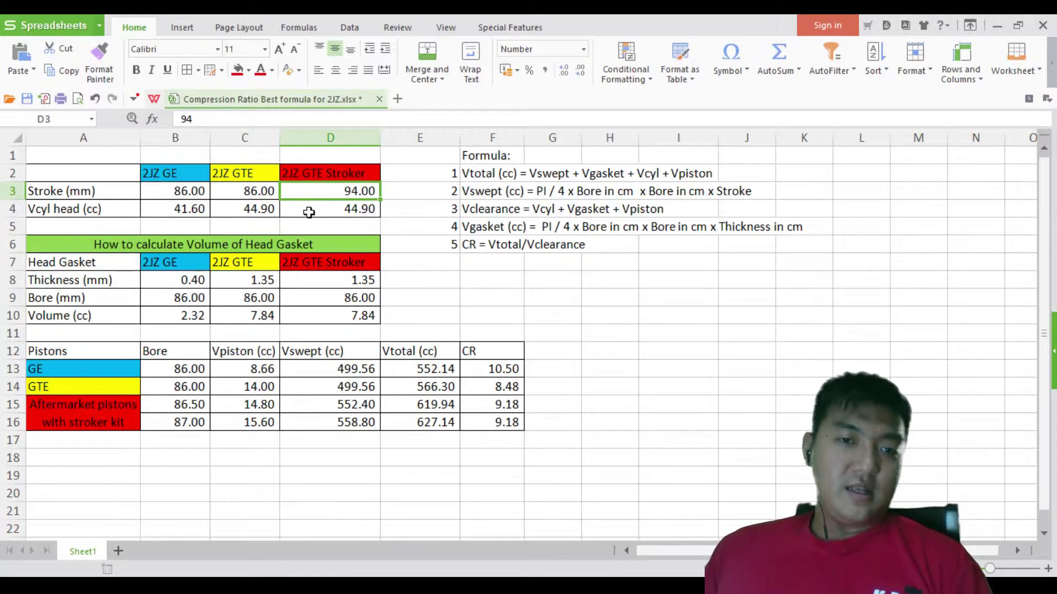
left_click(355, 210)
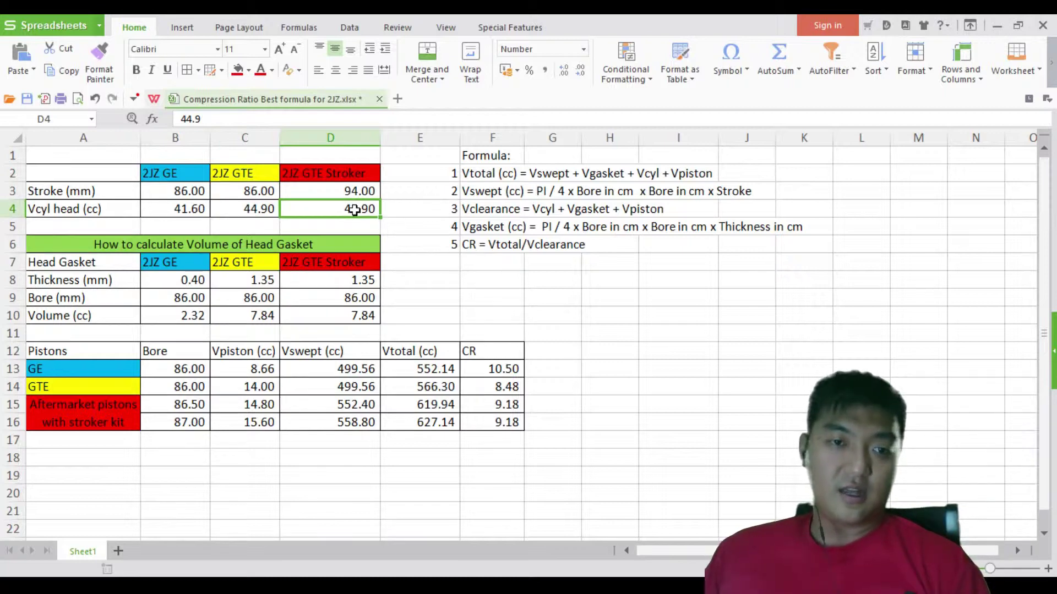
left_click(356, 278)
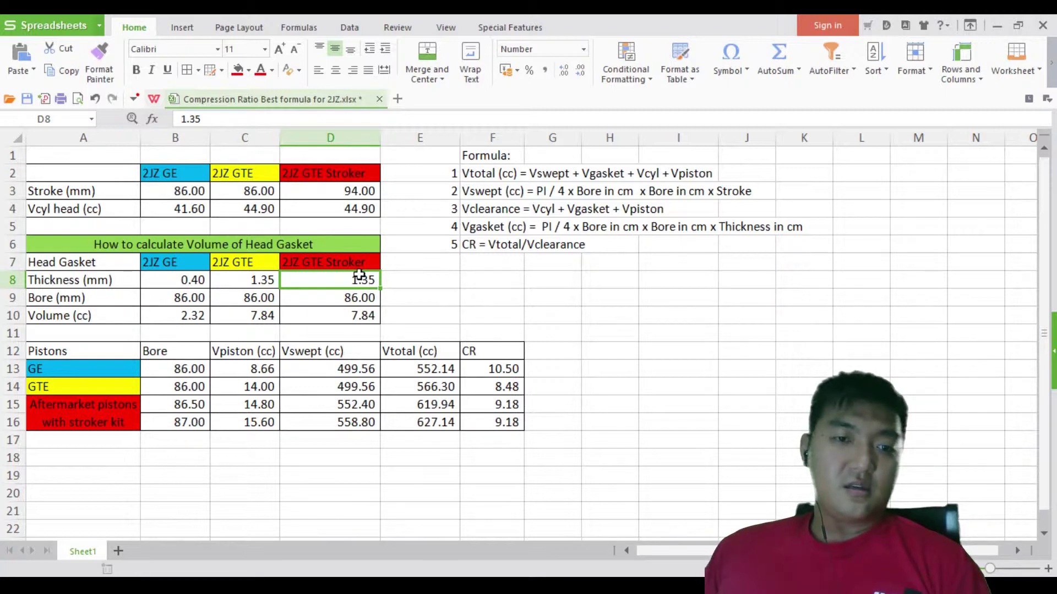
left_click(364, 300)
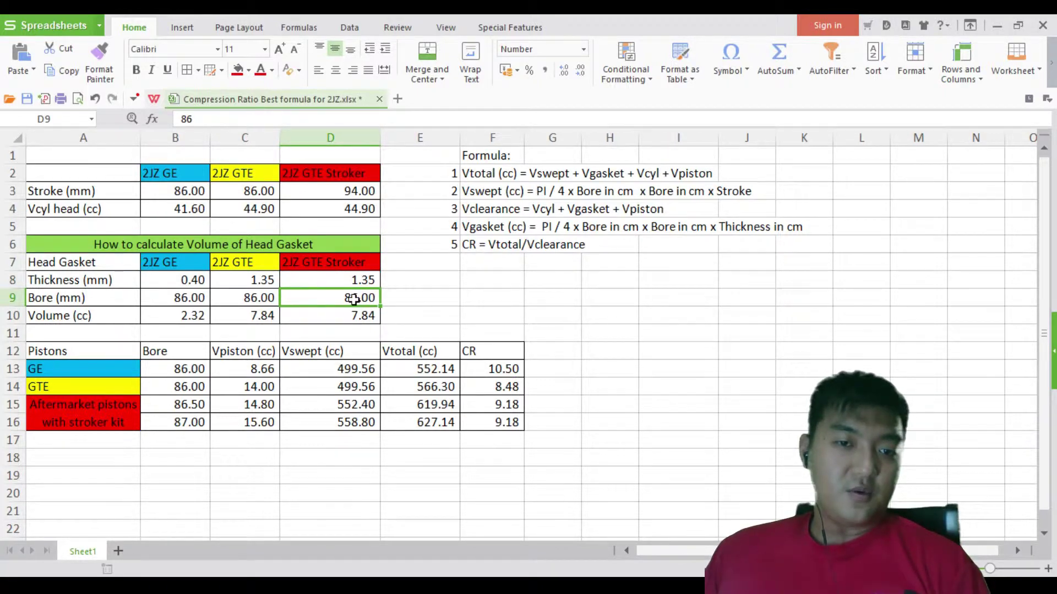
key("Delete")
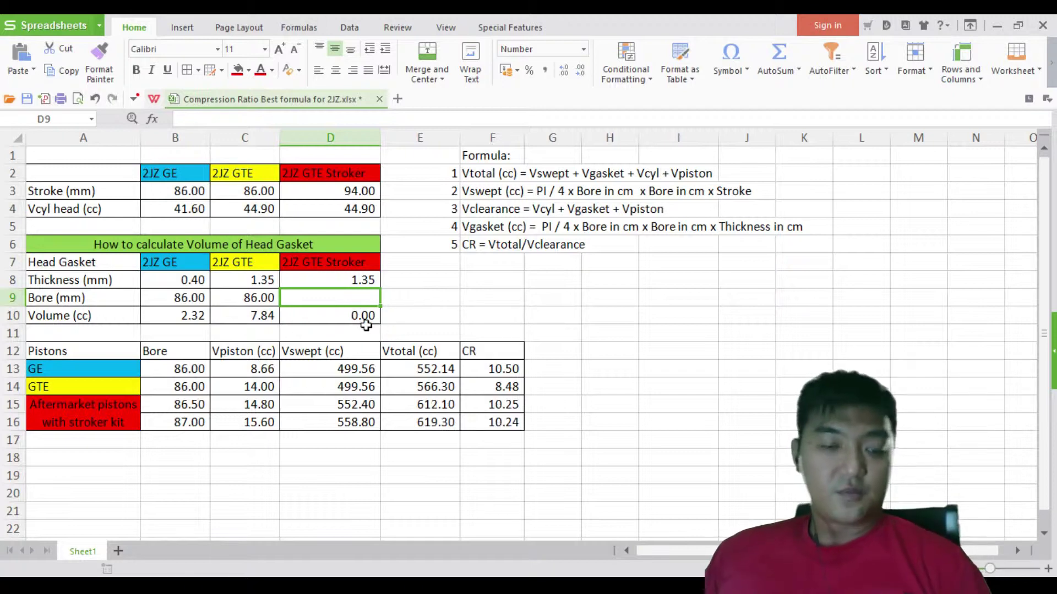
key("ctrl+z")
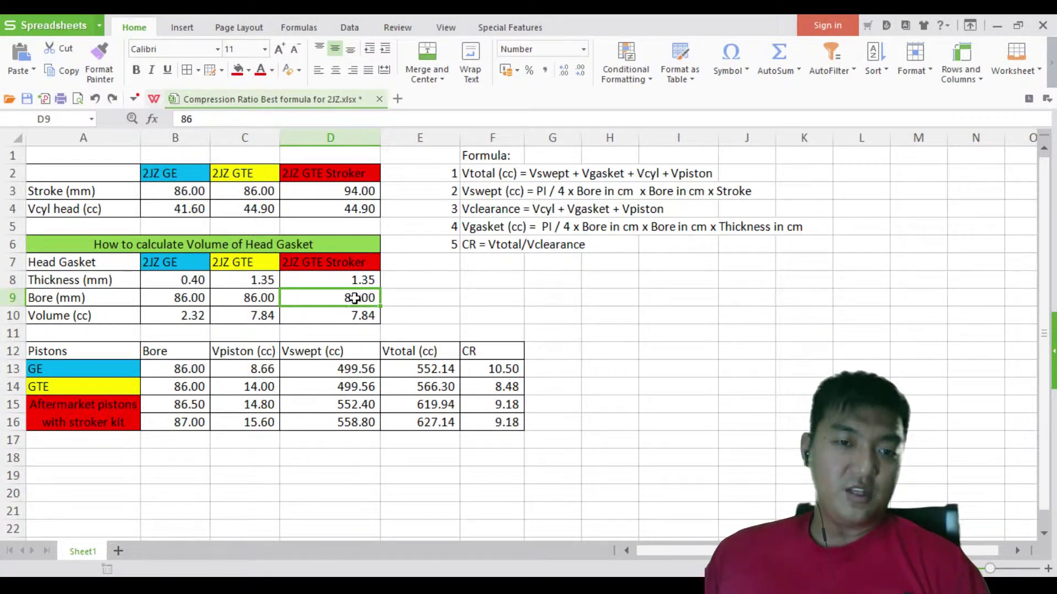
left_click(363, 317)
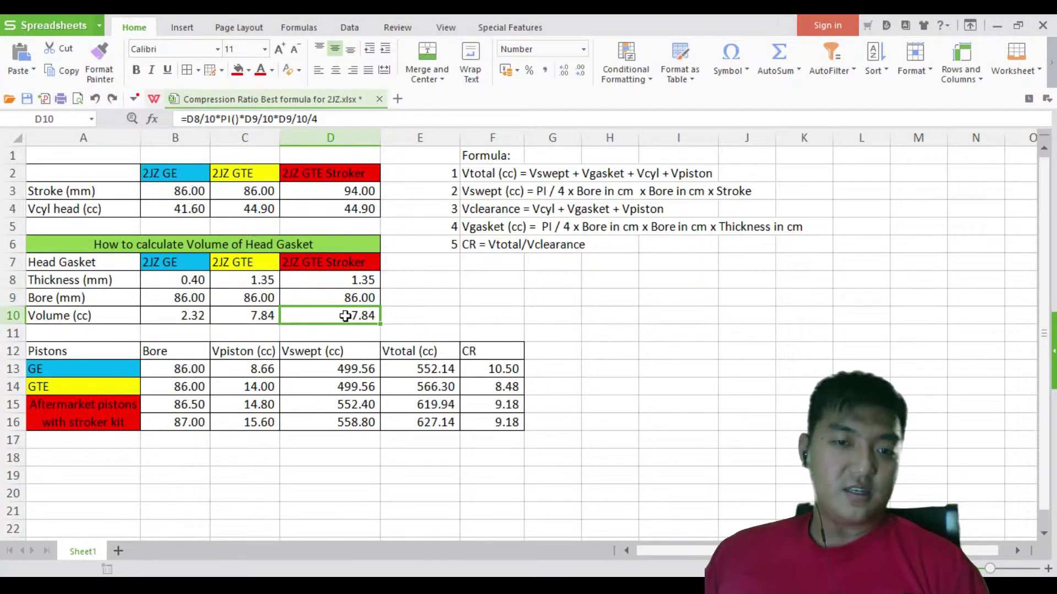
left_click(360, 299)
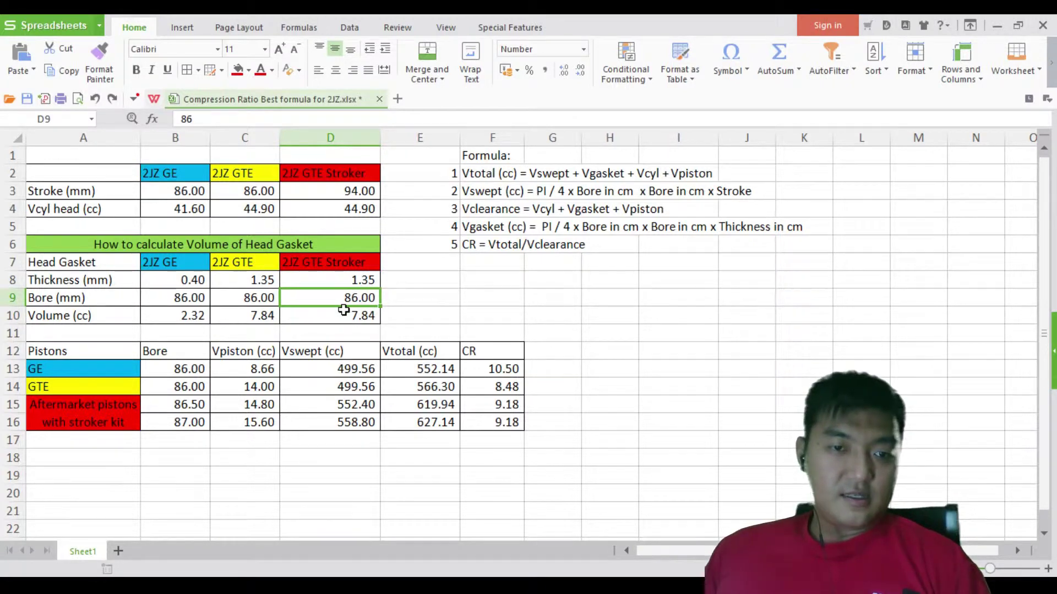
Enter 86.5 as the stroker gasket bore in D9 and compare it with the aftermarket piston bore
type("86.5")
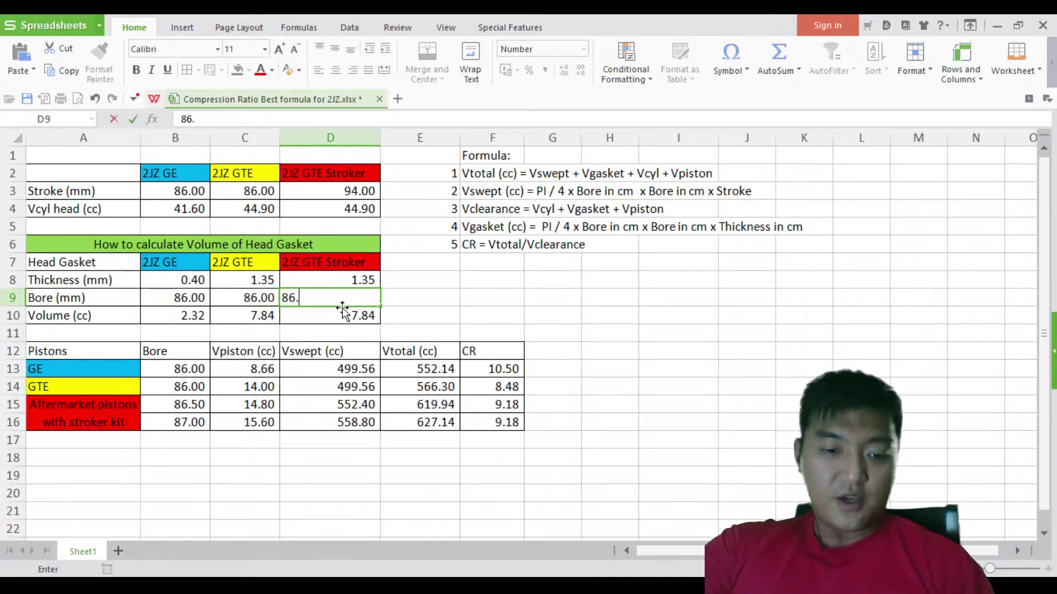
key("Return")
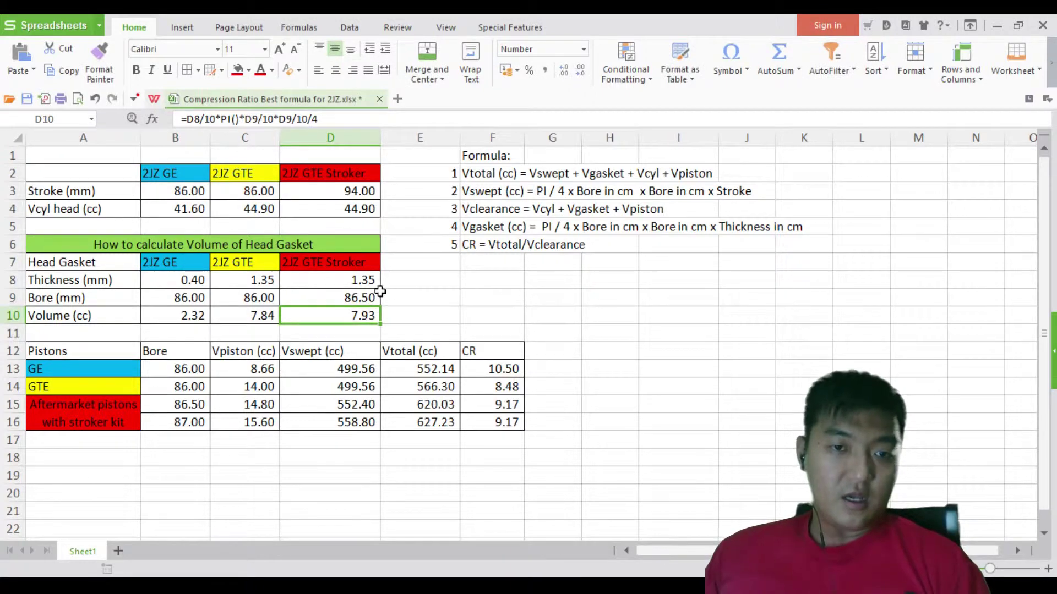
left_click(370, 297)
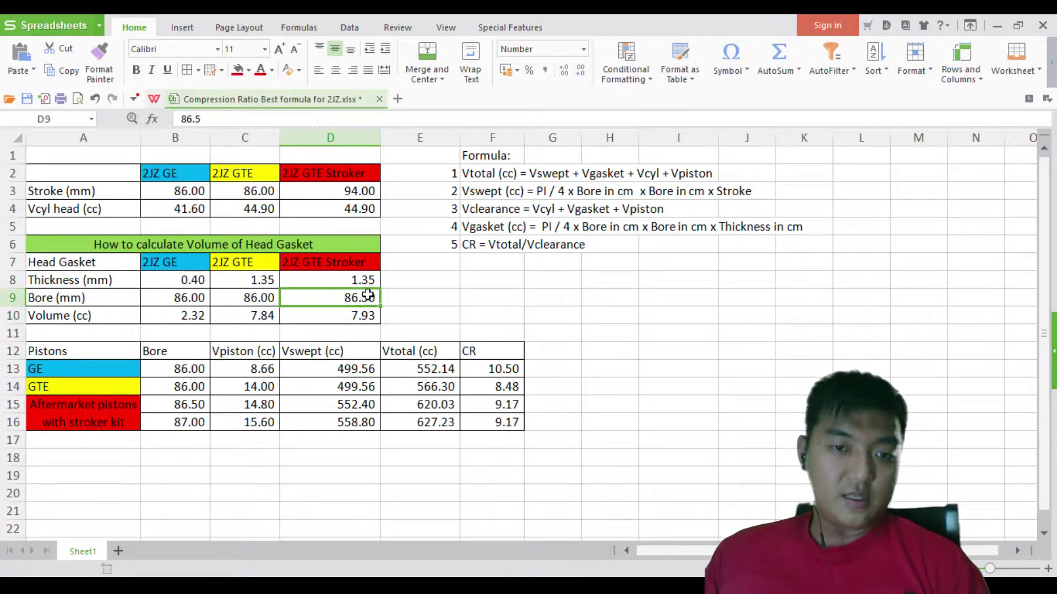
left_click(177, 408)
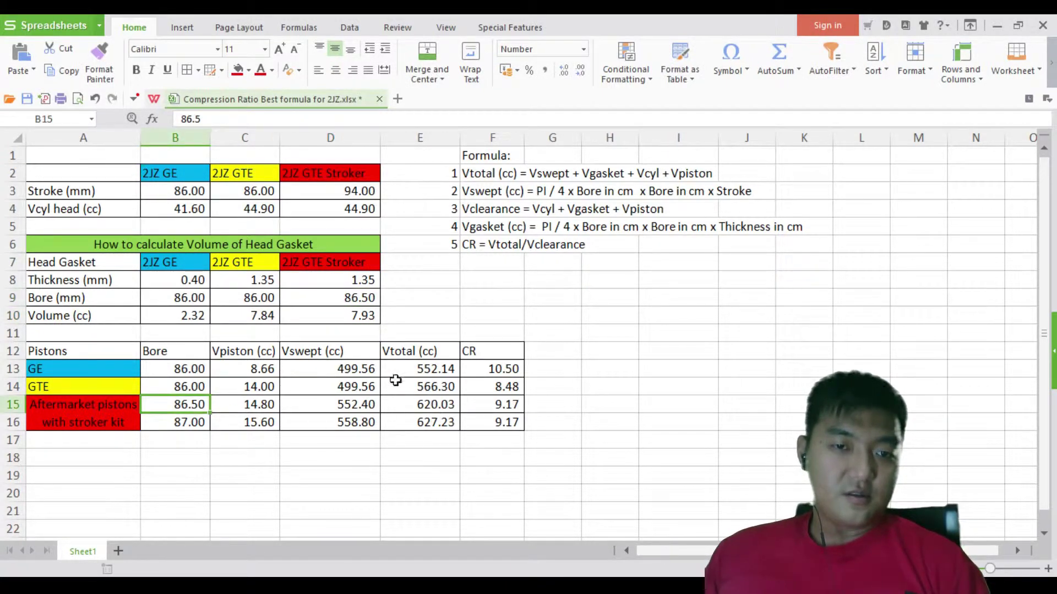
Undo and redo the 86.5 mm bore change, then review the 14.8 aftermarket piston volume and CR formula
key("ctrl+z")
key("ctrl+y")
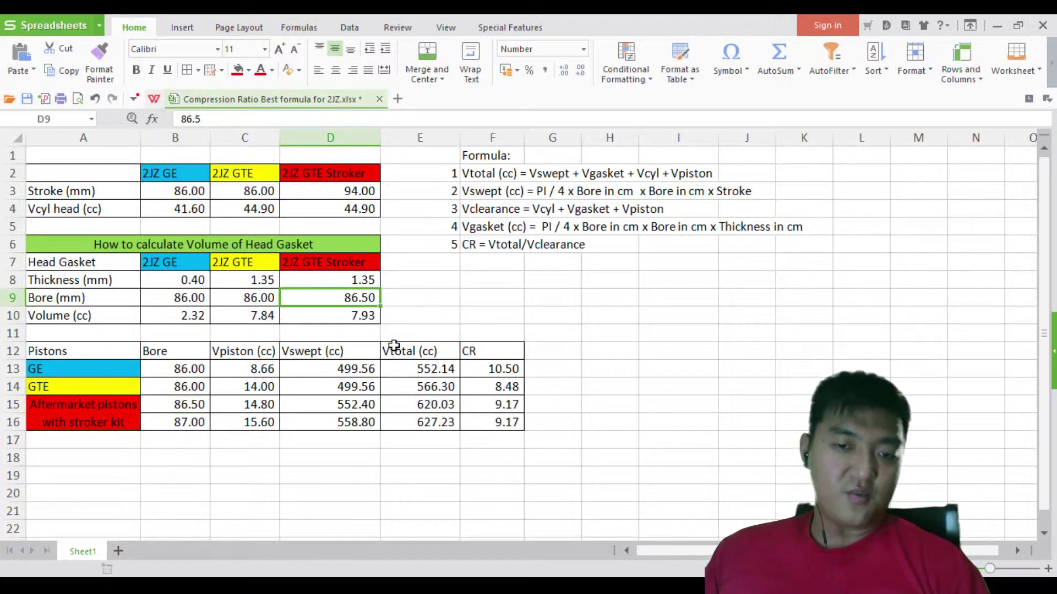
left_click(202, 405)
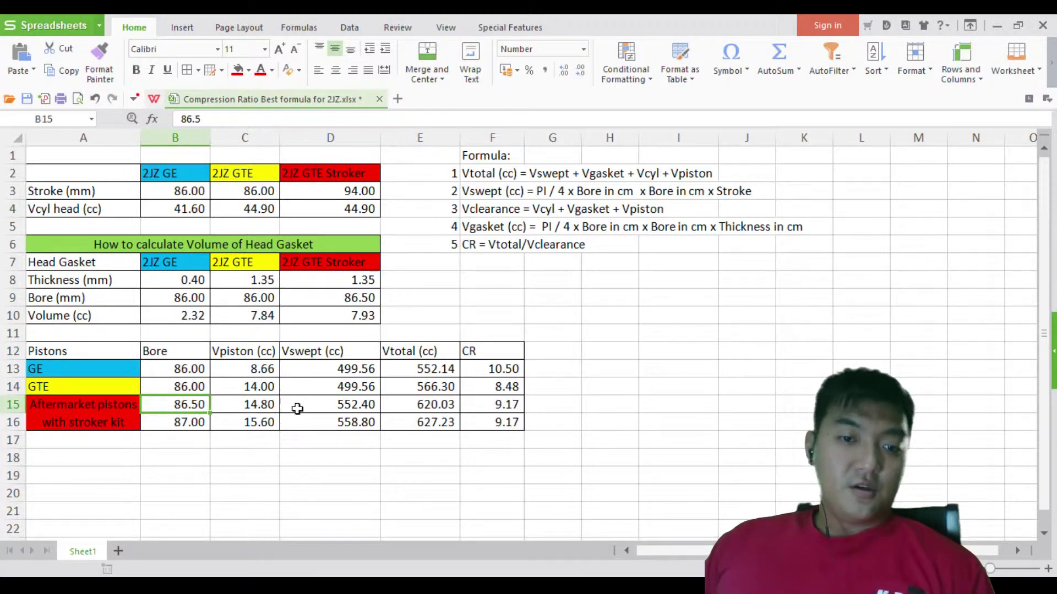
left_click_drag(252, 390, 259, 421)
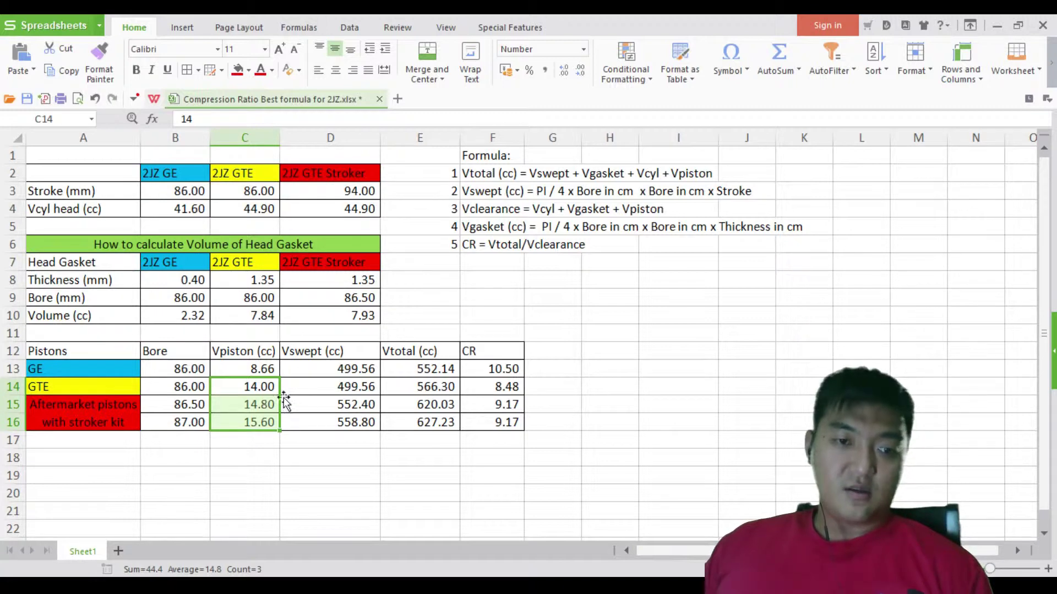
left_click(258, 404)
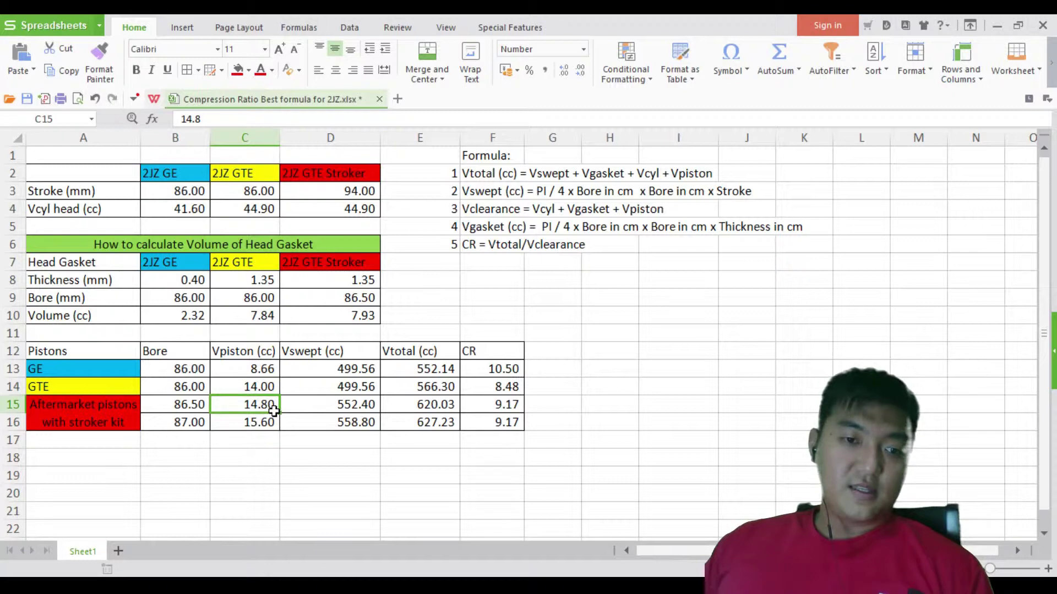
left_click(516, 406)
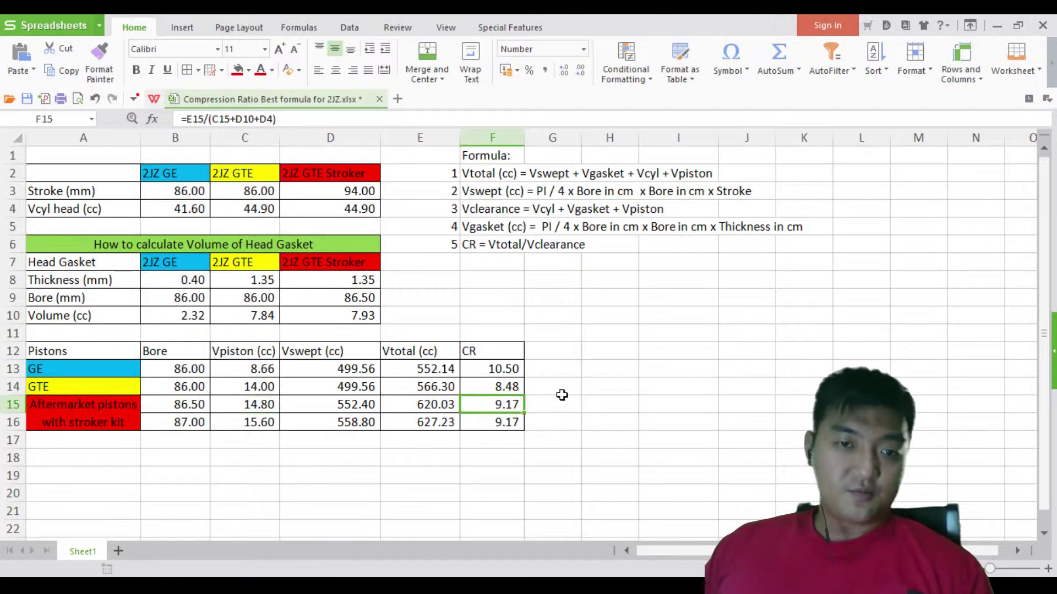
left_click(369, 191)
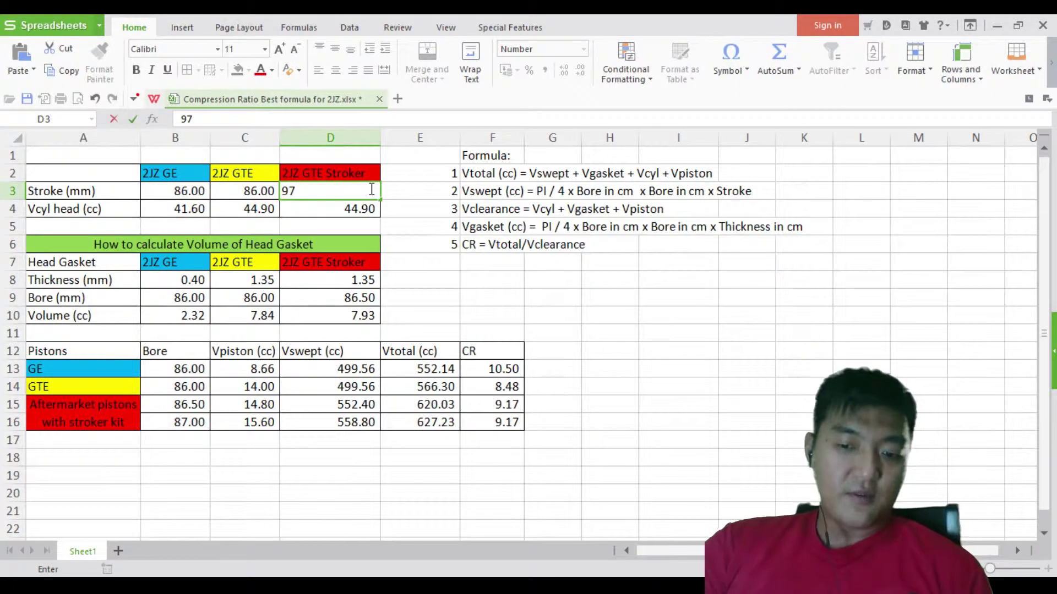
Commit 97 mm as the stroker stroke and check that both stroker CRs read 9.43
key("Return")
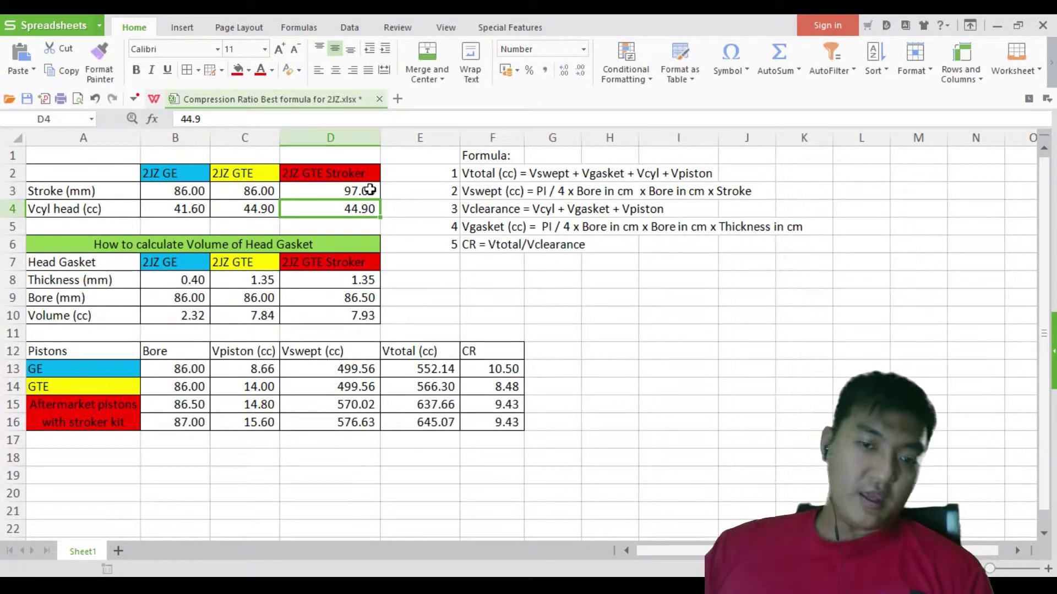
left_click_drag(514, 407, 514, 422)
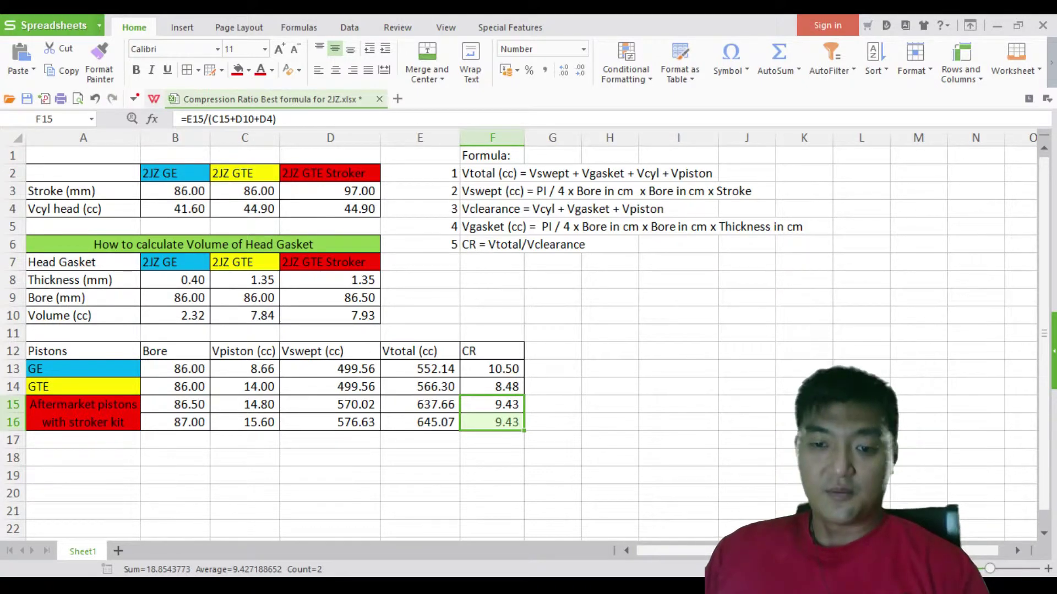
Set the stroker stroke in D3 to 96 and confirm both stroker CRs drop to 9.34
left_click(335, 192)
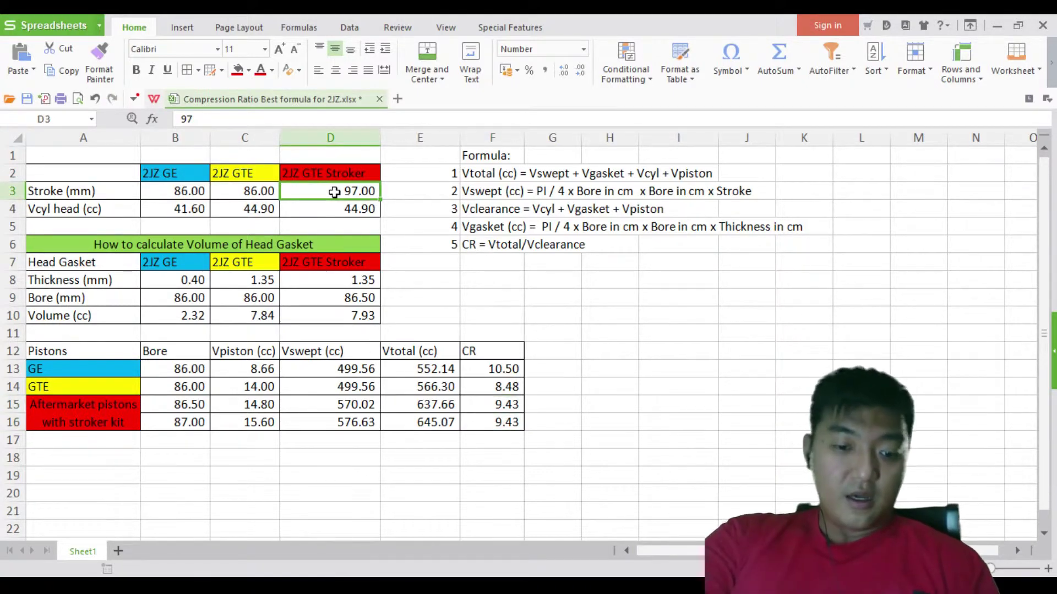
type("96")
key("Return")
mouse_move(512, 406)
left_mouse_down()
mouse_move(502, 405)
mouse_move(502, 421)
left_mouse_up()
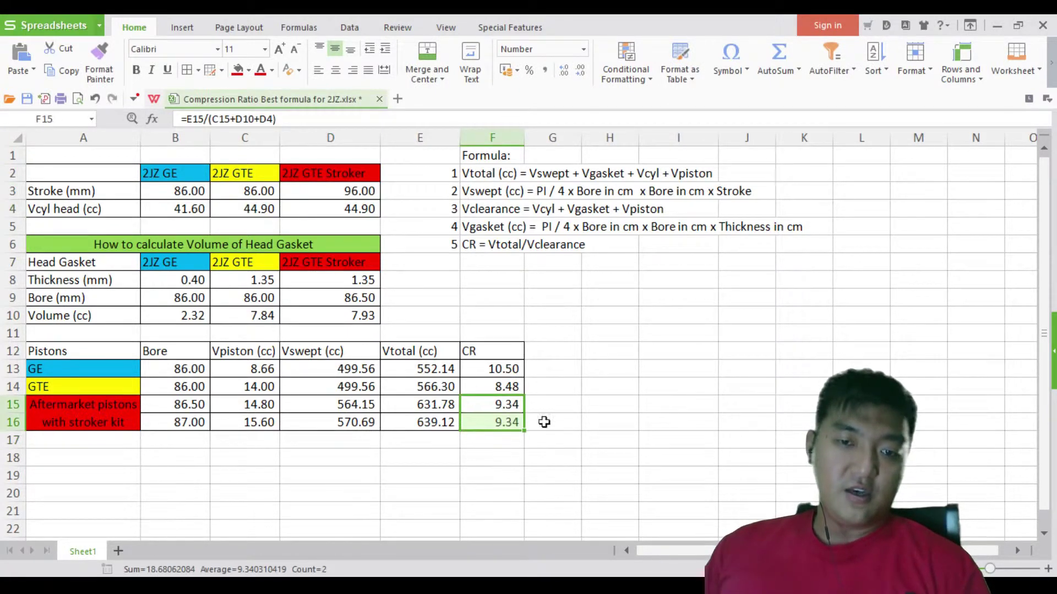